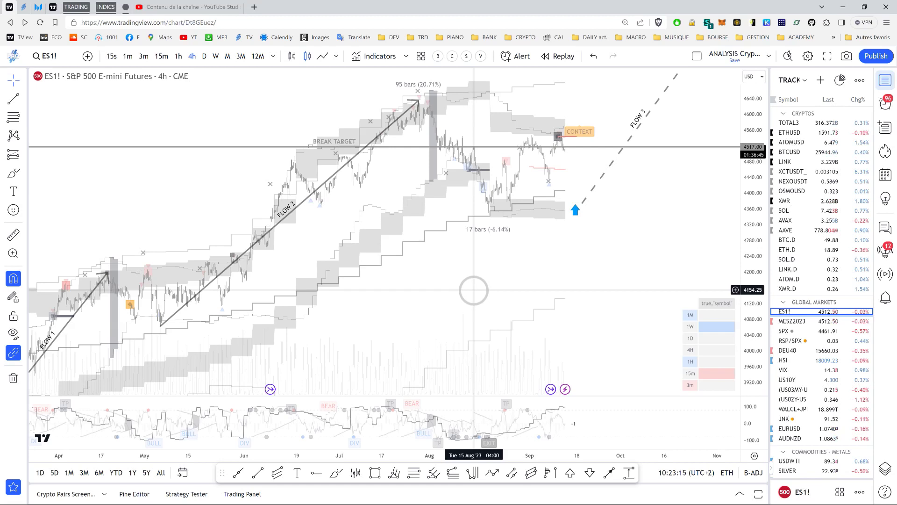
Examine the 8 September 2023 contract switch details on the ES1! chart, checking the outgoing and incoming contracts
left_click(474, 290)
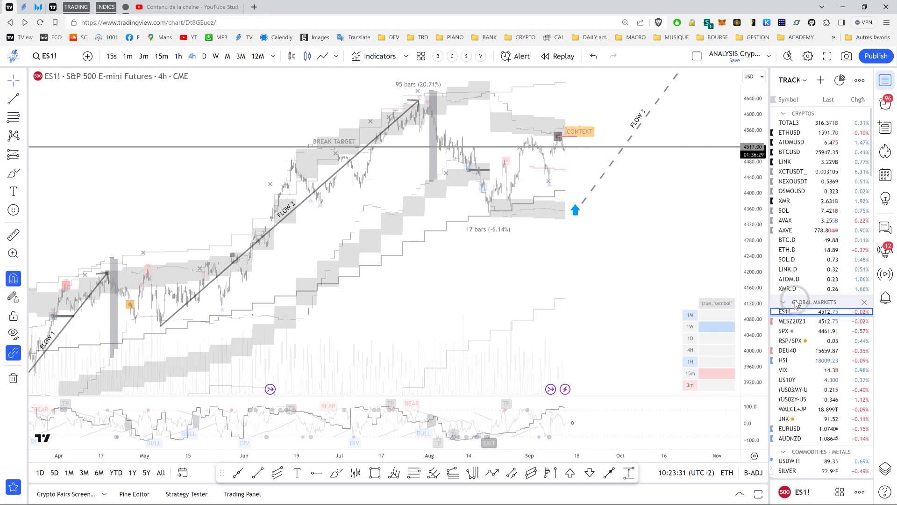
left_click_drag(636, 325, 627, 330)
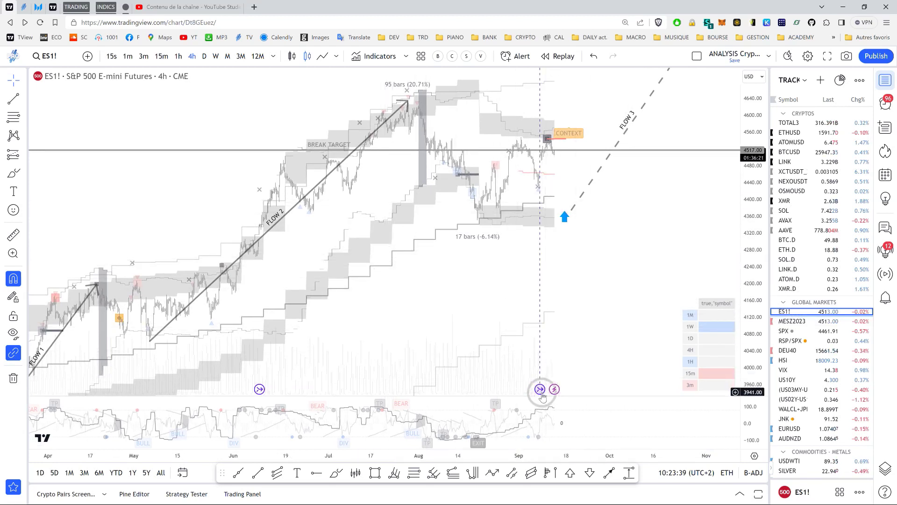
mouse_move(540, 391)
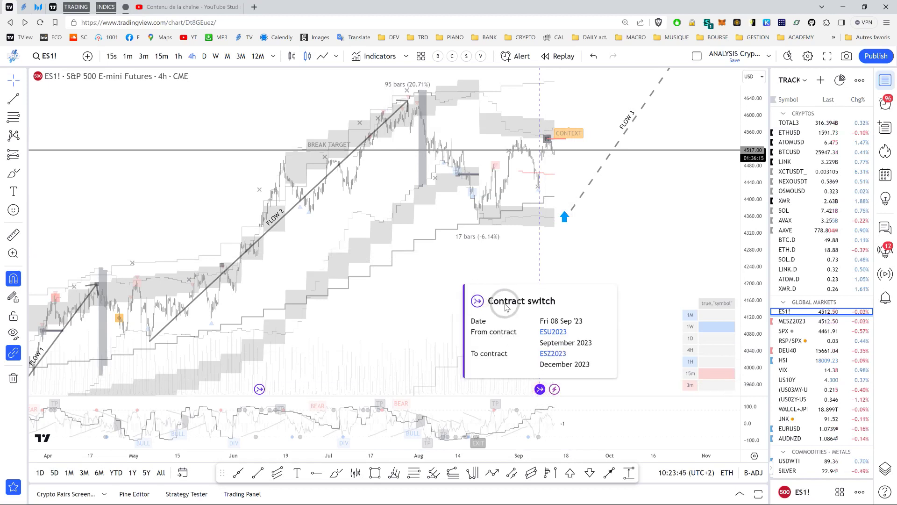
left_click(414, 324)
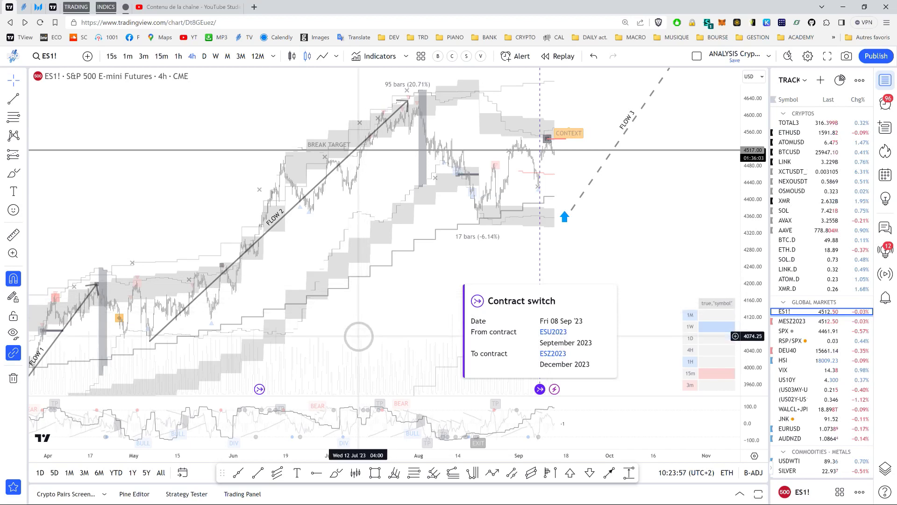
left_click(358, 337)
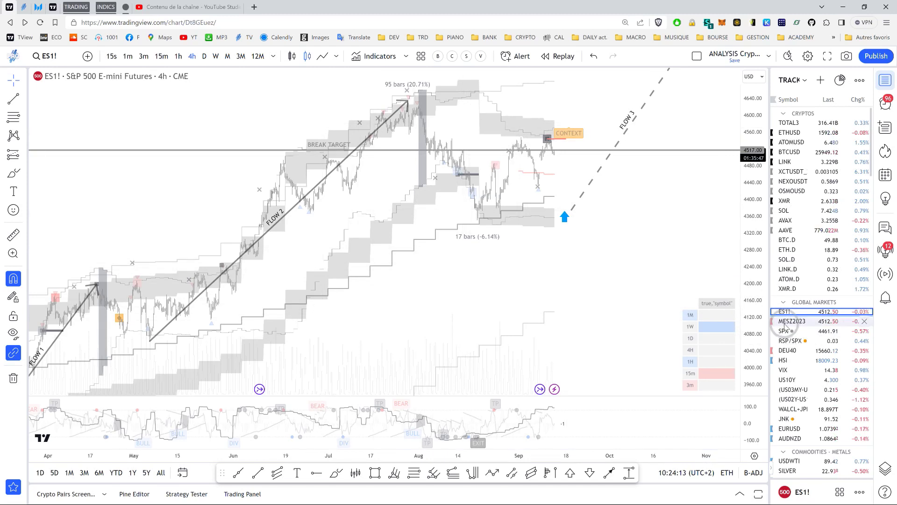
left_click(388, 295)
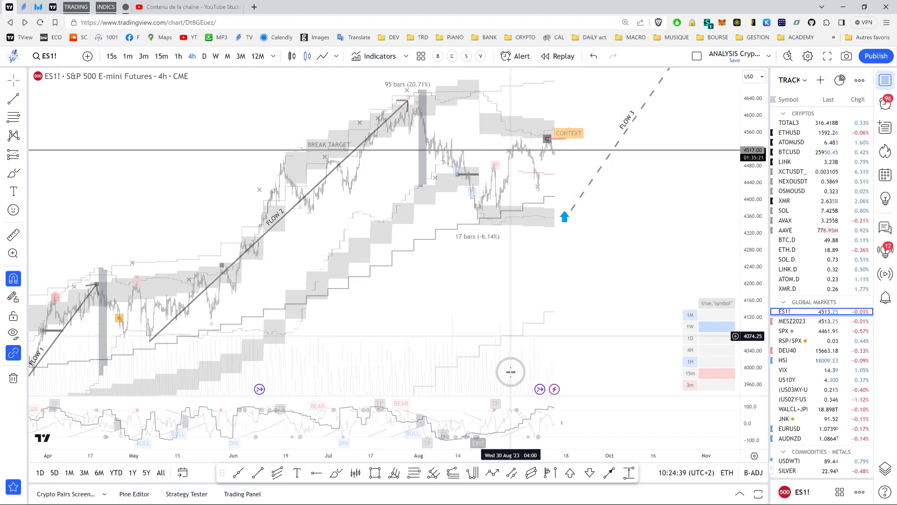
left_click(539, 388)
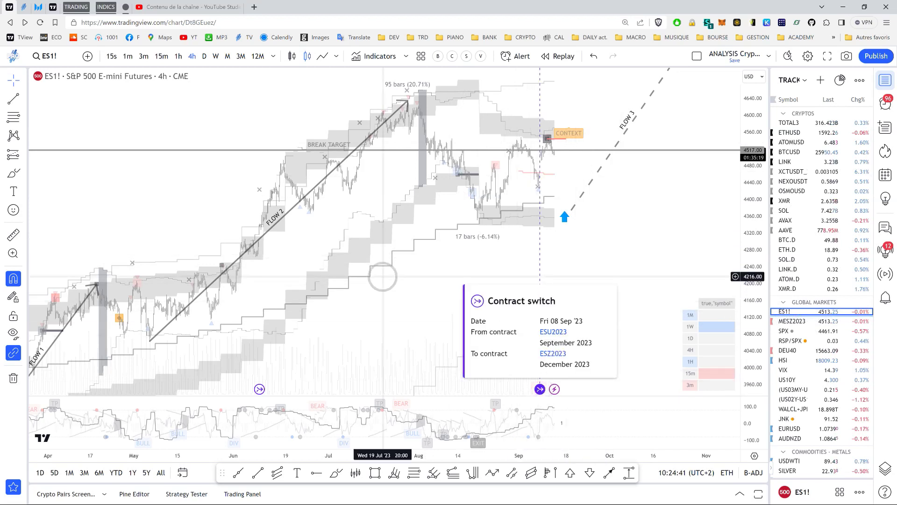
left_click(394, 304)
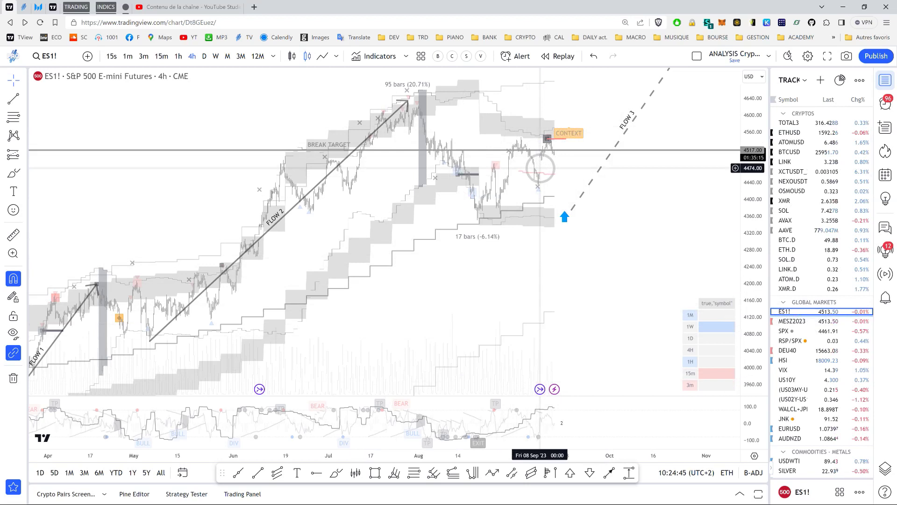
left_click(540, 389)
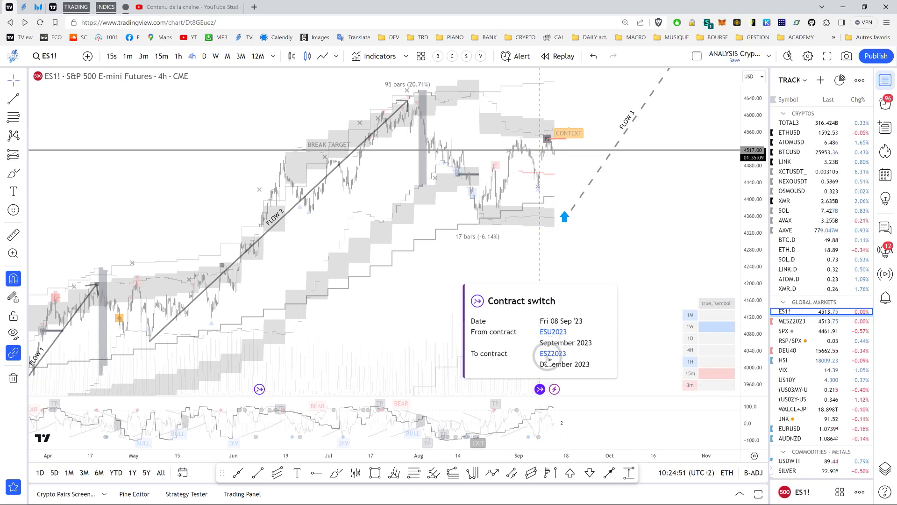
left_click(385, 301)
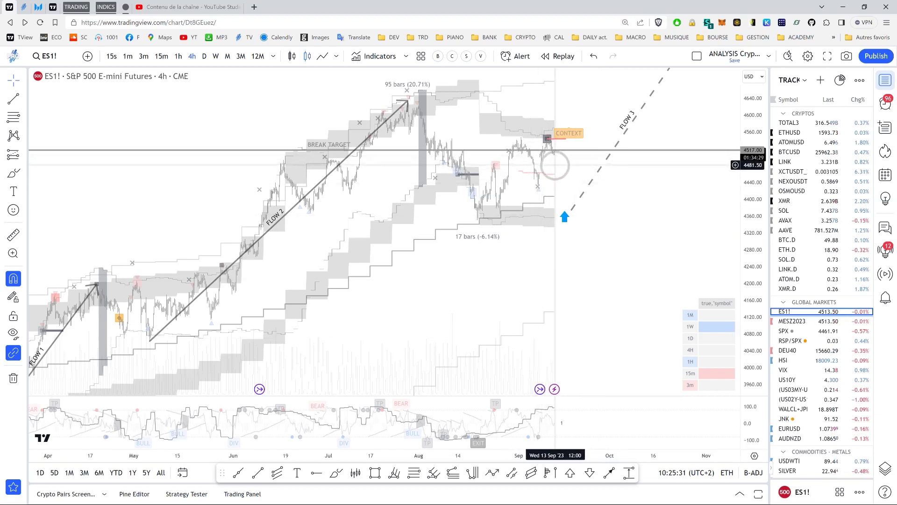
left_click(572, 164)
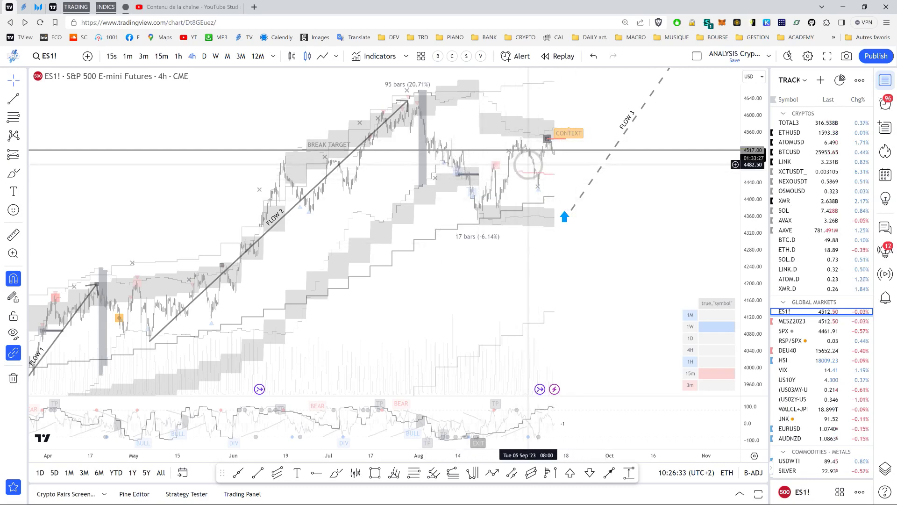
Search the symbols for SPX500 and load the BLACKBULL index CFD on the chart
left_click(50, 56)
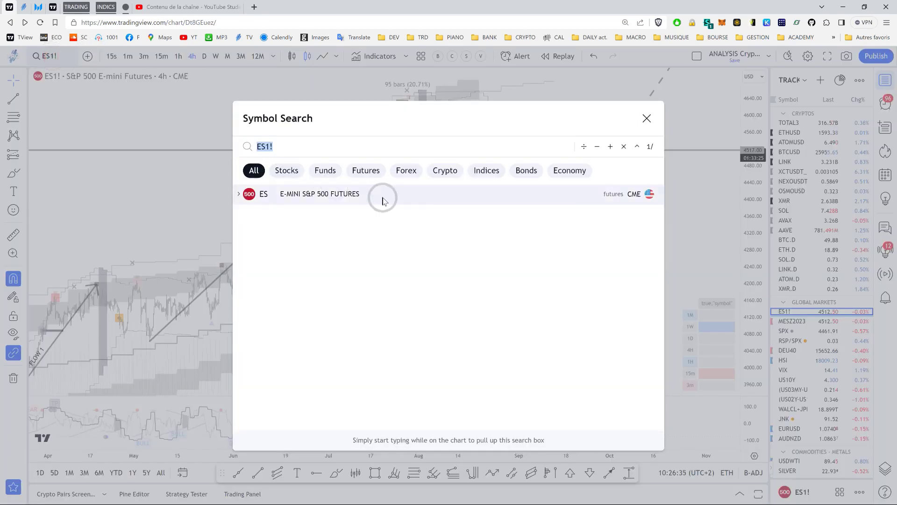
type("SP")
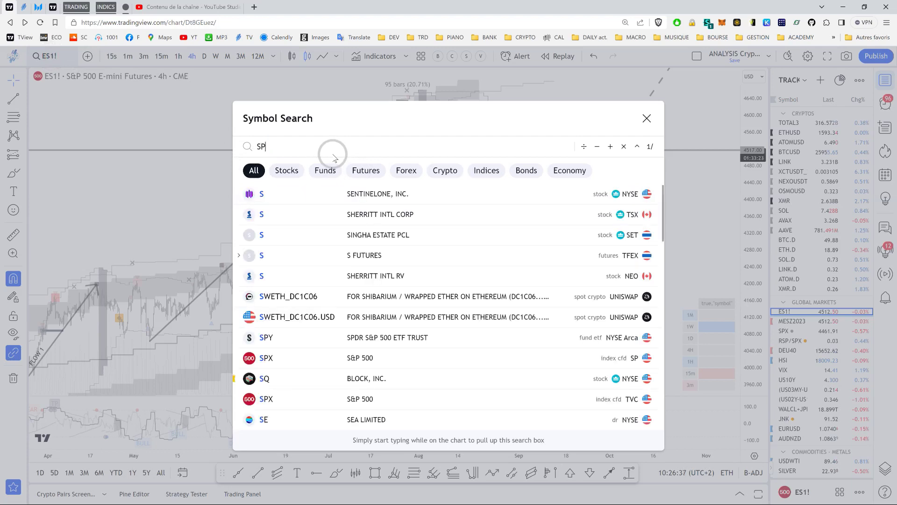
type("X500")
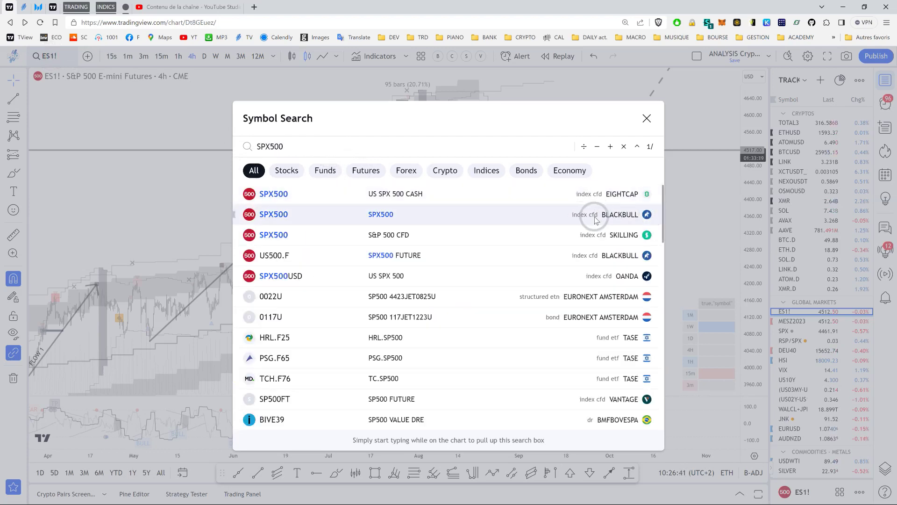
left_click(273, 214)
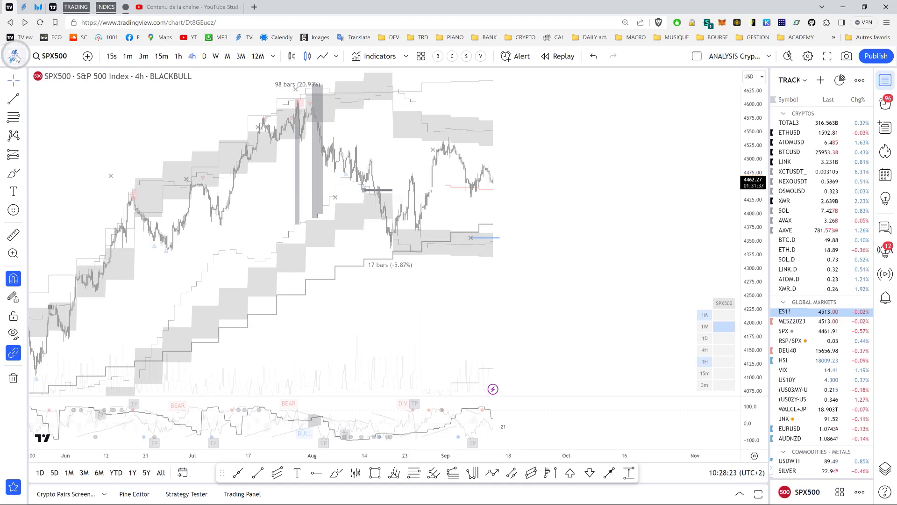
left_click(106, 159)
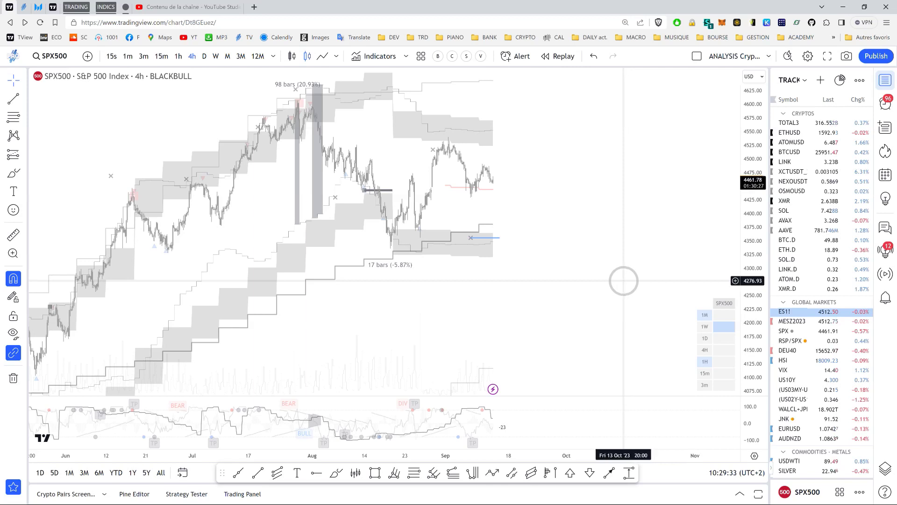
Switch the chart back to the ES1! E-mini futures from the Global Markets watchlist
left_click(797, 310)
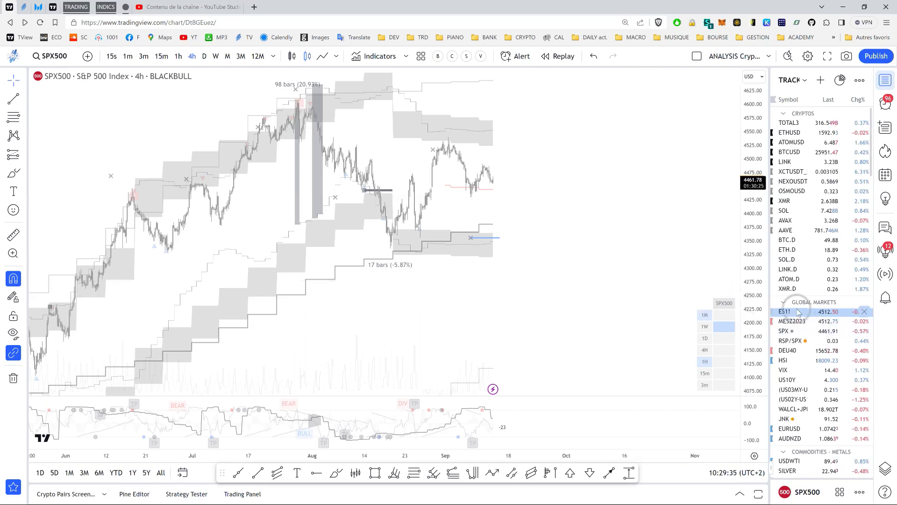
left_click(487, 175)
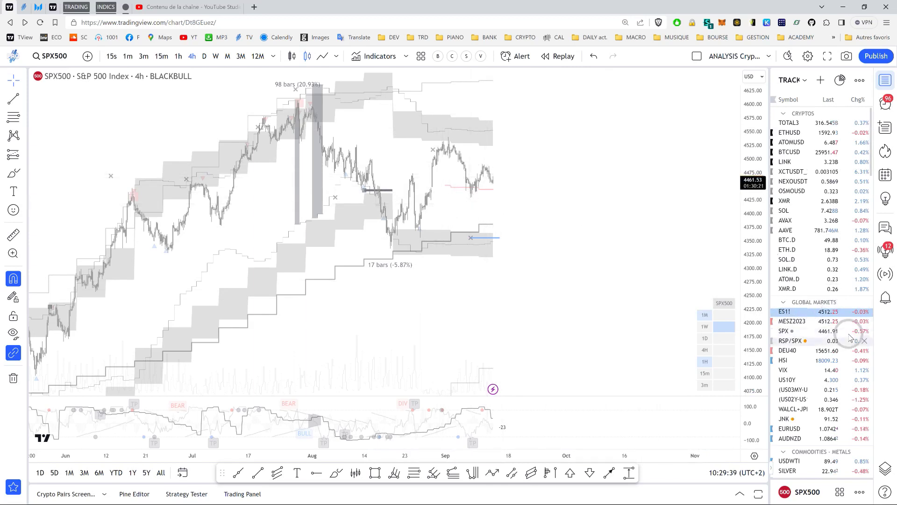
left_click(781, 313)
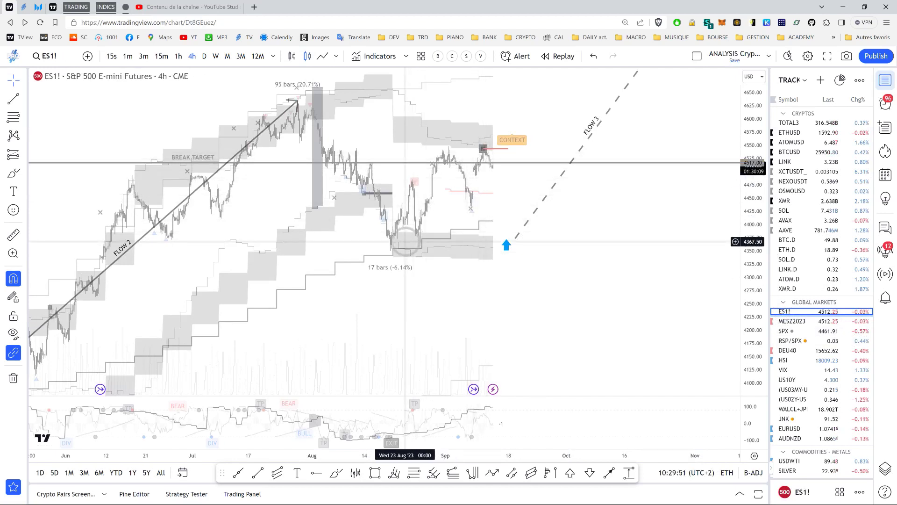
Examine the ES1! price history back to mid-2022, with its labelled flows and earlier contract switches
scroll(405, 241, "down", 4)
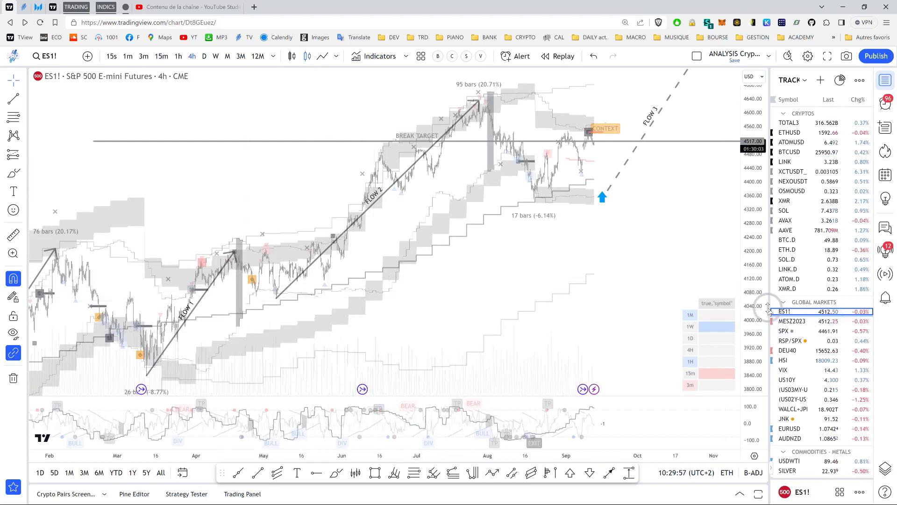
scroll(399, 334, "down", 5)
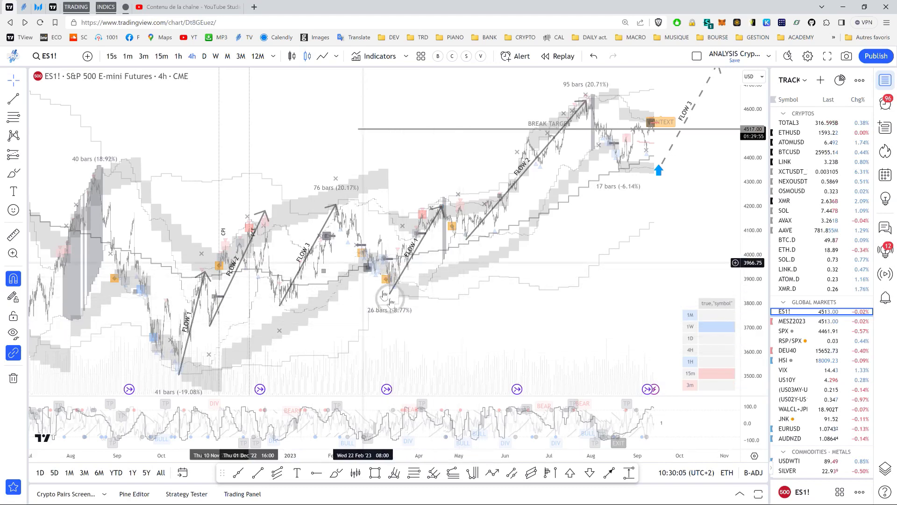
left_click(453, 306)
left_click_drag(453, 306, 360, 322)
left_click_drag(493, 242, 386, 260)
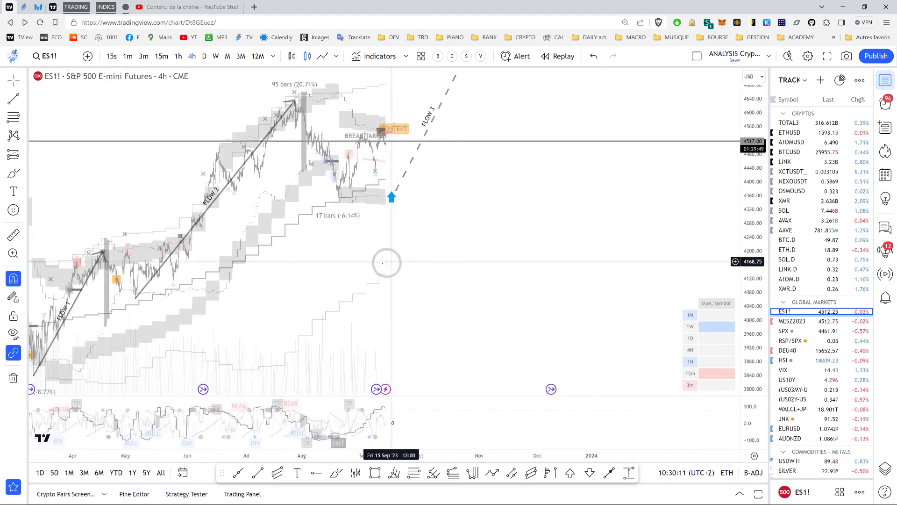
left_click_drag(458, 262, 227, 266)
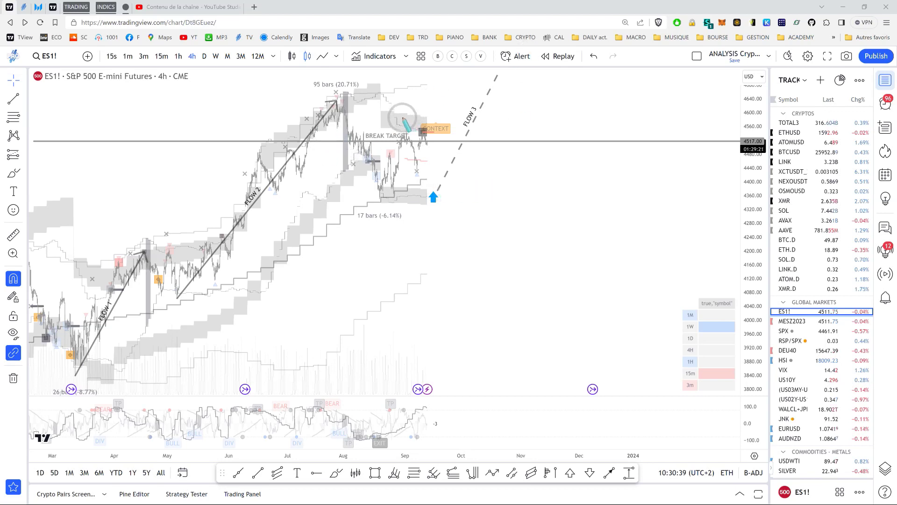
Mark the early September decline and the blue up arrow on ES1! with temporary arrow annotations
left_click_drag(403, 118, 406, 132)
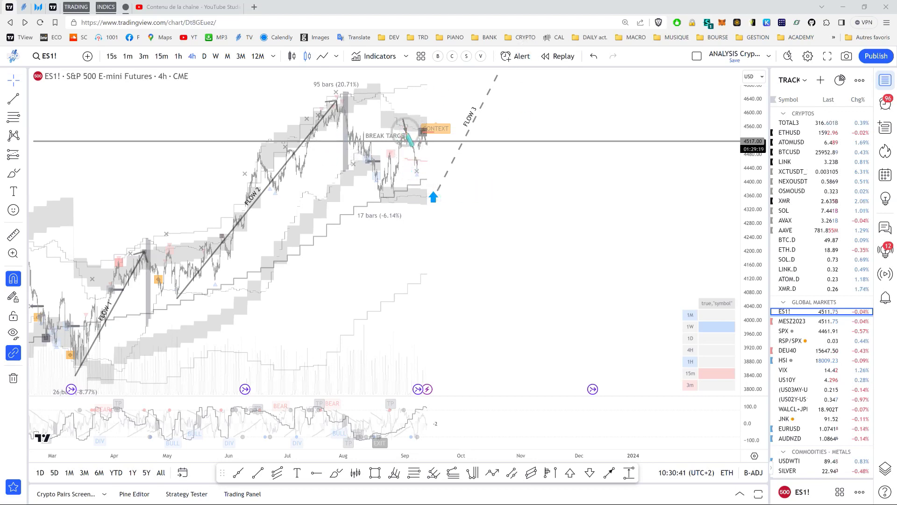
left_click(431, 193)
left_click_drag(430, 193, 432, 198)
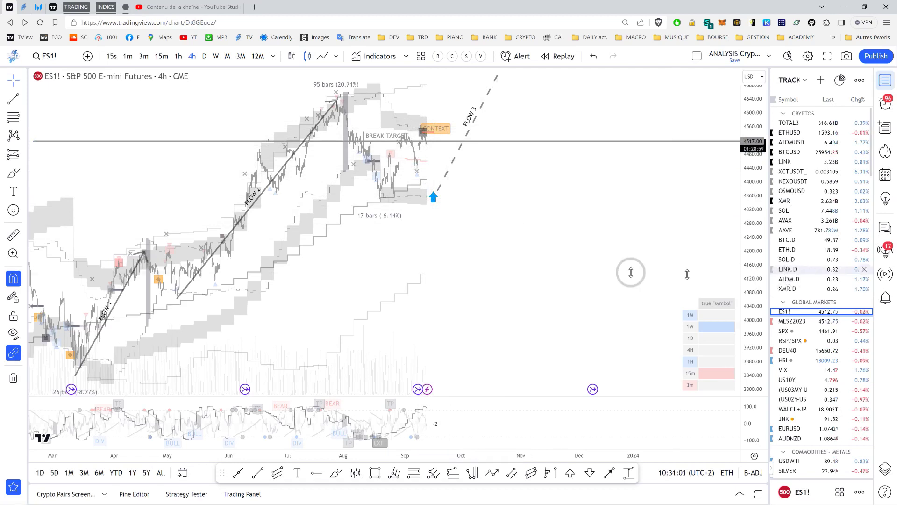
Switch the chart to the MESZ2023 micro E-mini S&P 500 December contract
left_click(556, 268)
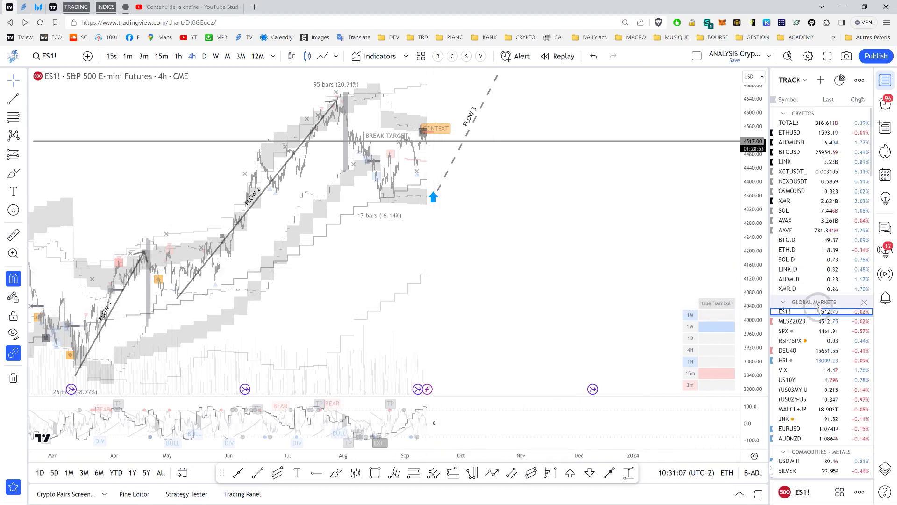
left_click(793, 323)
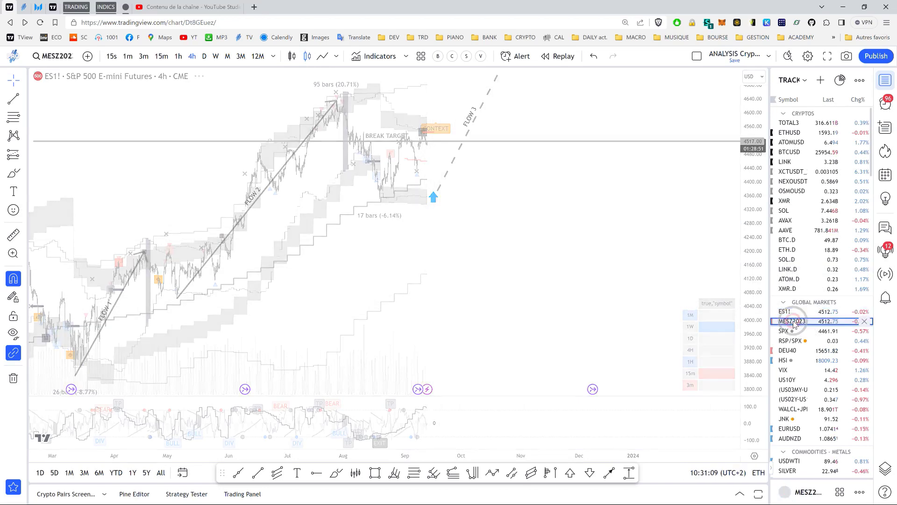
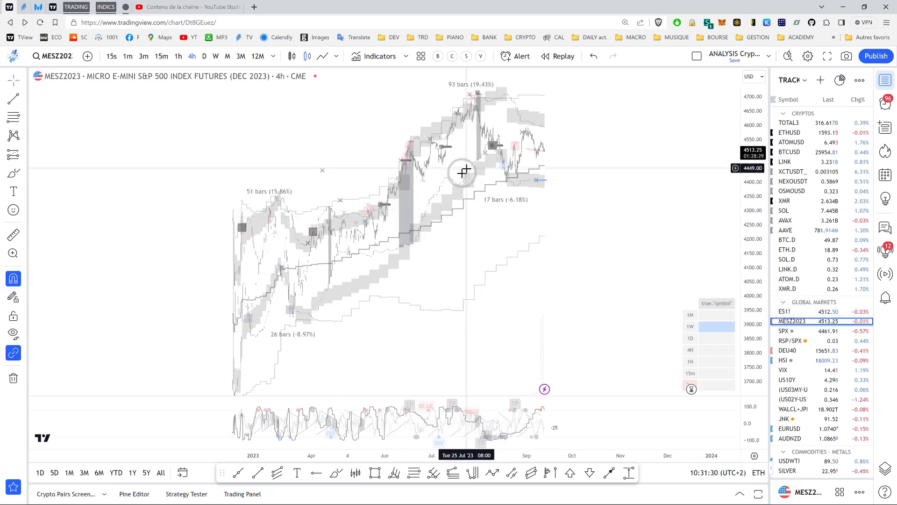
Sketch temporary arrows over the recent MESZ2023 candles and along the whole rise since its first bars, clearing them each time
left_click(538, 151)
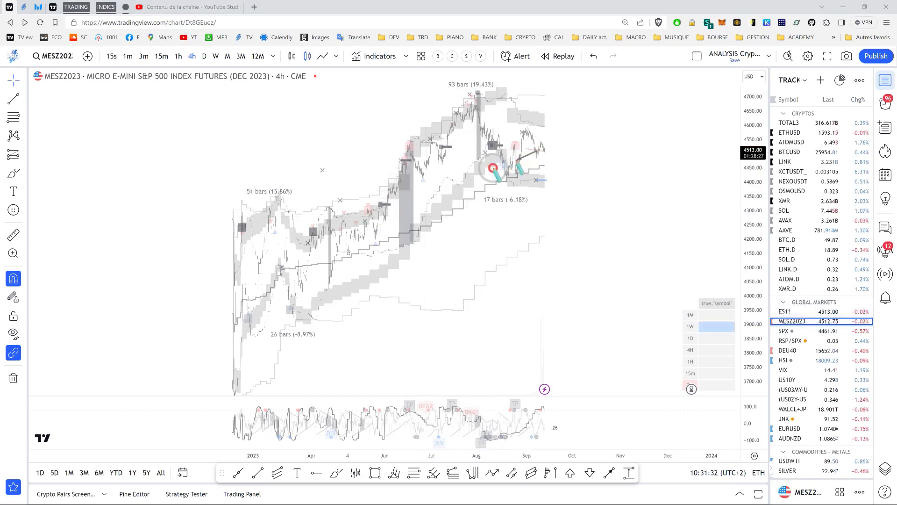
left_click(487, 168)
left_click(480, 123)
key("Escape")
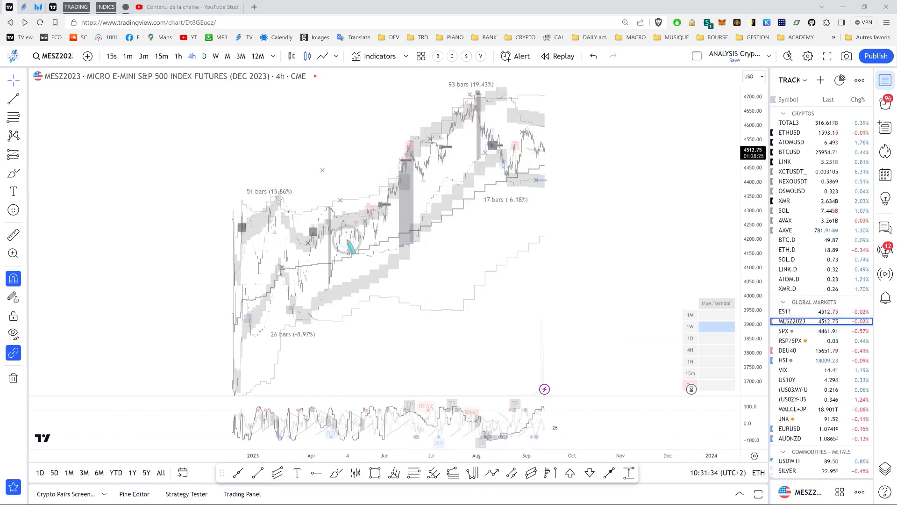
left_click(233, 267)
left_click(470, 144)
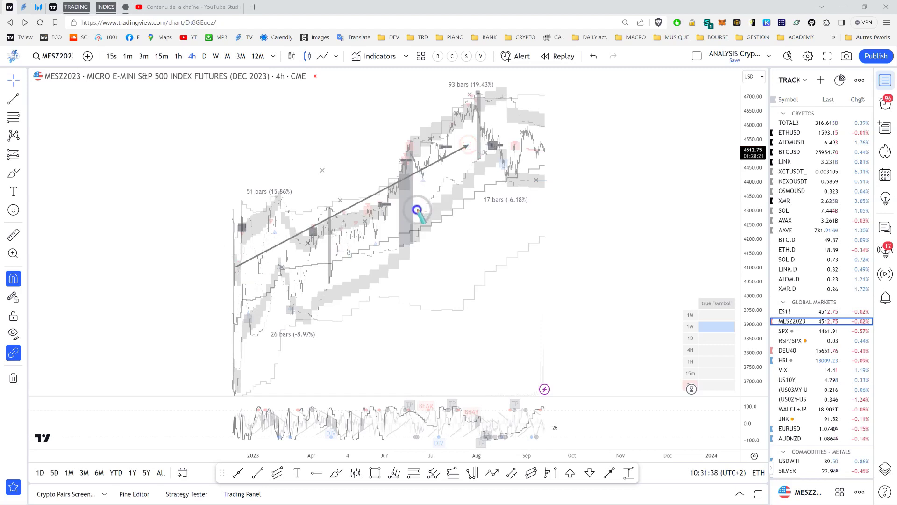
key("Escape")
Annotate MESZ2023 with two short arrows across the early 2023 candles and three connected arrows along the April to June rise
left_click(235, 279)
left_click(286, 274)
left_click(250, 292)
left_click(299, 284)
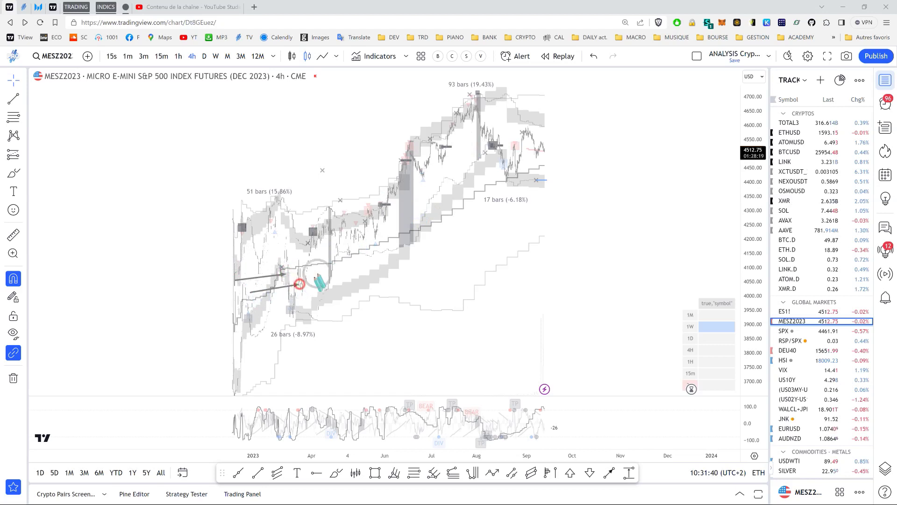
left_click(321, 270)
left_click(348, 236)
left_click(384, 206)
double_click(406, 168)
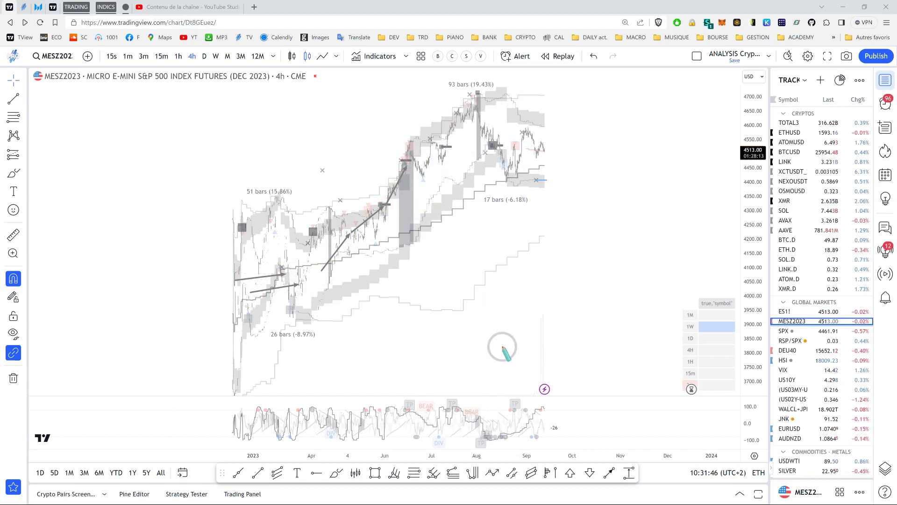
Annotate MESZ2023 with a short temporary arrow to the latest event marker and long temporary arrows back and forth below the candles
left_click_drag(524, 372, 540, 378)
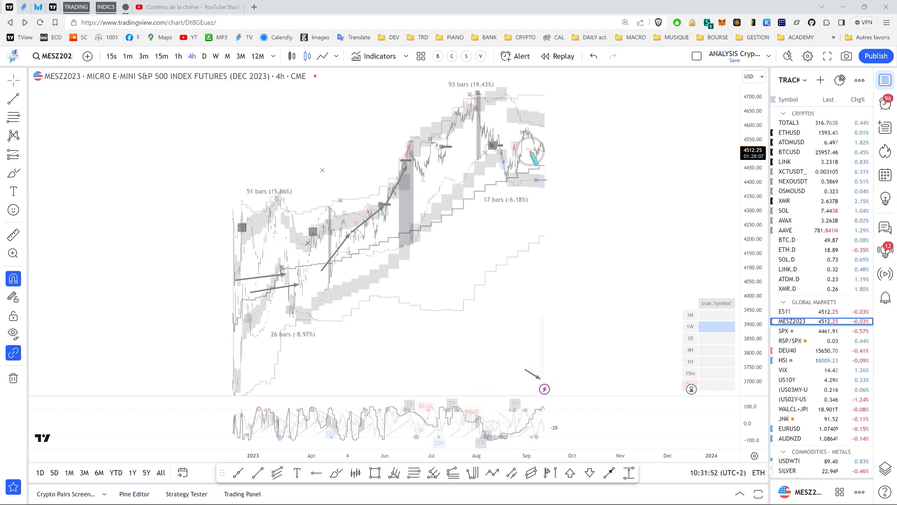
left_click_drag(464, 388, 292, 389)
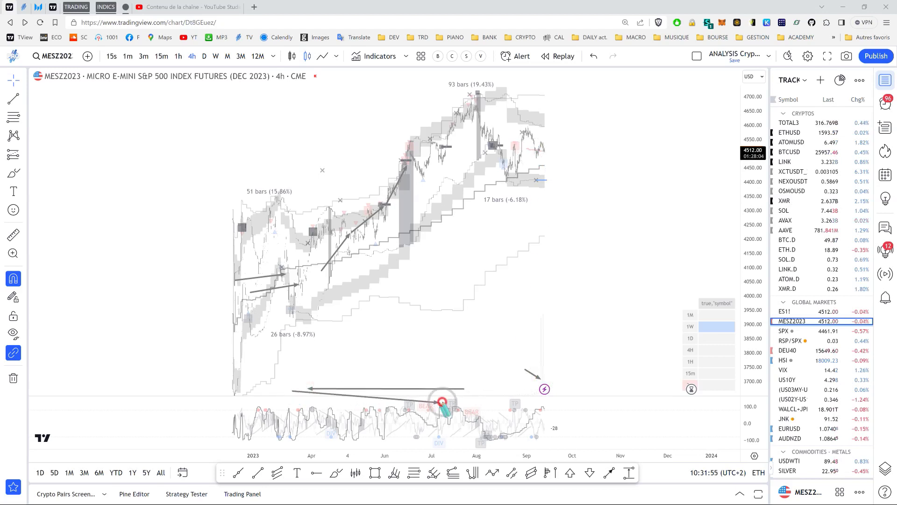
left_click(475, 391)
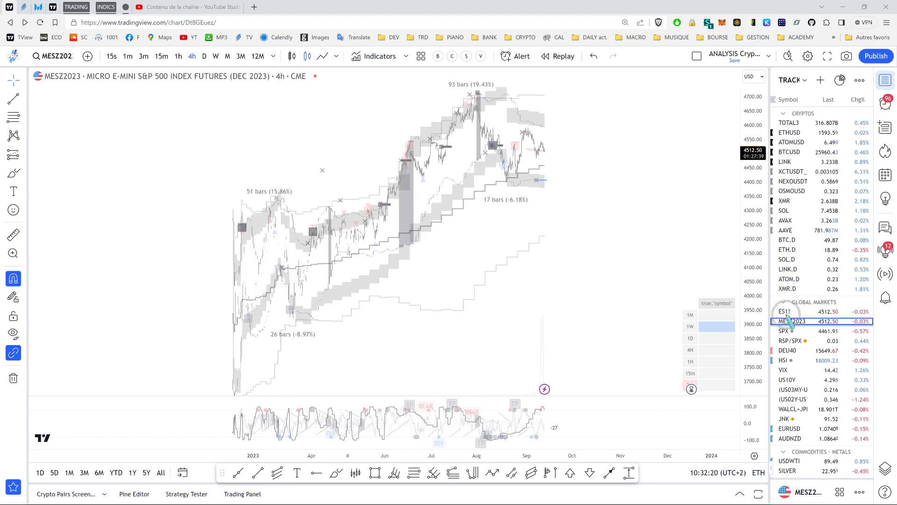
Sketch temporary arrows over MESZ2023 showing an upswing, a pullback and a second upswing across the 2023 price history
left_click_drag(279, 329, 343, 201)
left_click_drag(345, 202, 392, 252)
left_click_drag(419, 226, 485, 100)
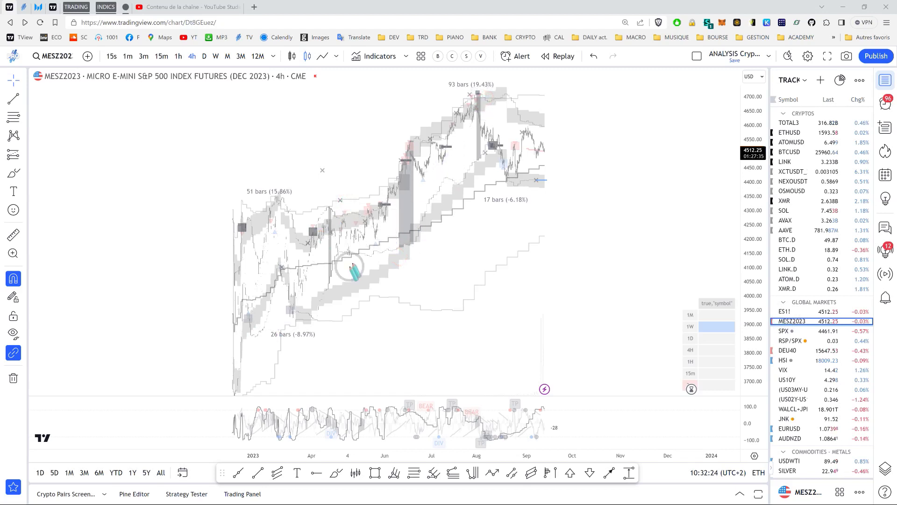
Draw temporary arrows over the MESZ2023 rise, the August decline and the September candles, then clear them all
mouse_move(369, 239)
left_mouse_down()
mouse_move(458, 127)
mouse_move(496, 148)
mouse_move(504, 164)
left_mouse_up()
left_click_drag(549, 189, 552, 175)
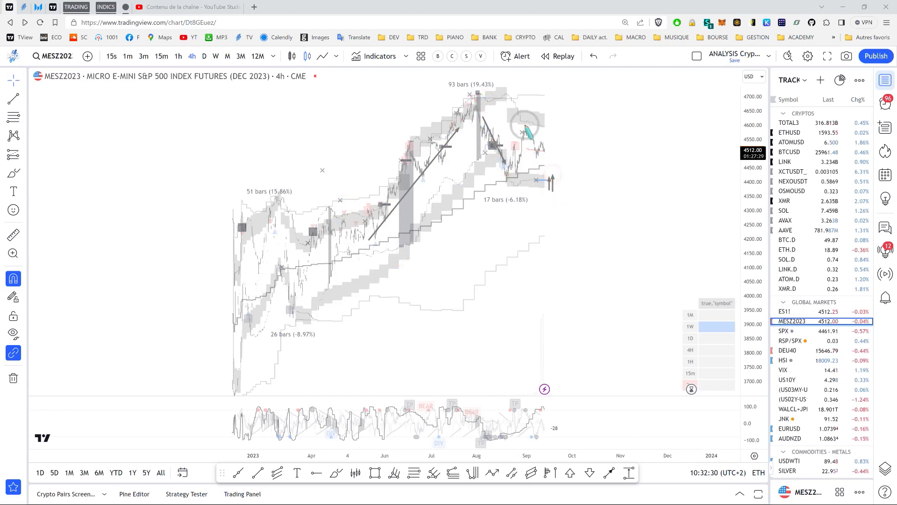
left_click_drag(534, 127, 499, 145)
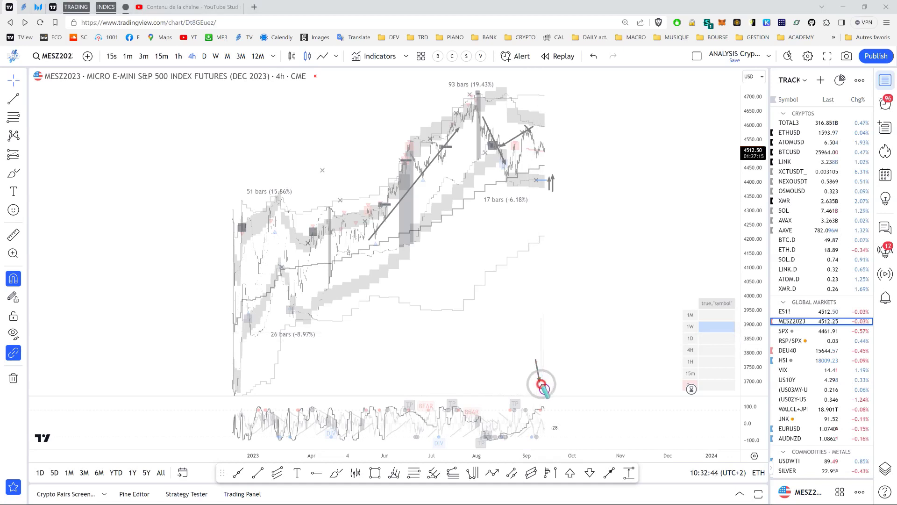
key("ctrl+z")
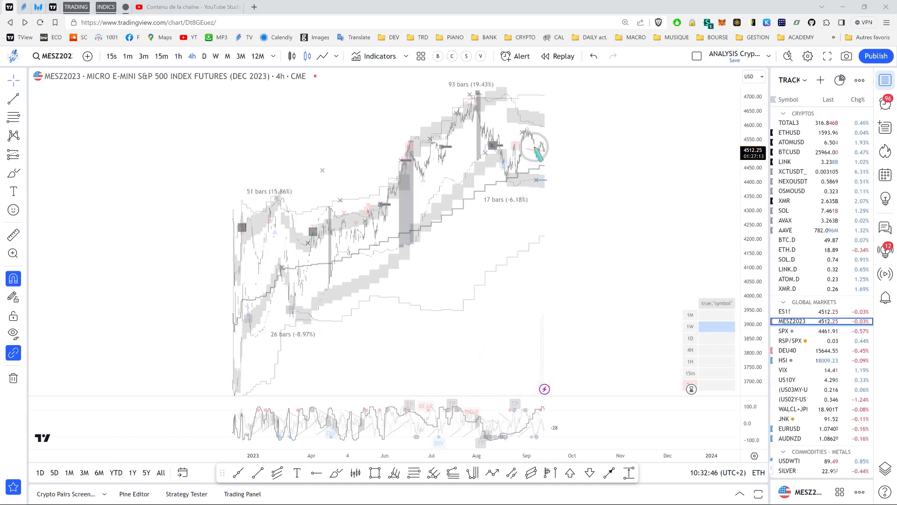
left_click(376, 212)
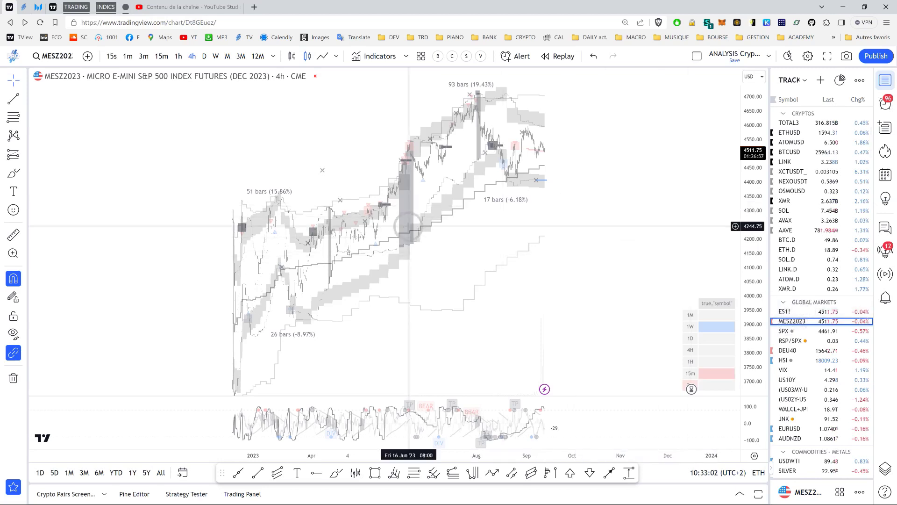
left_click(429, 242)
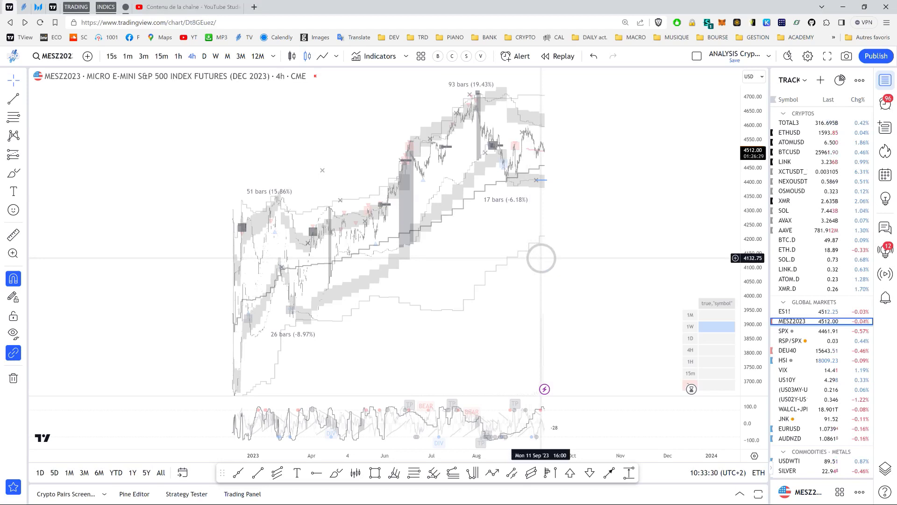
left_click(541, 257)
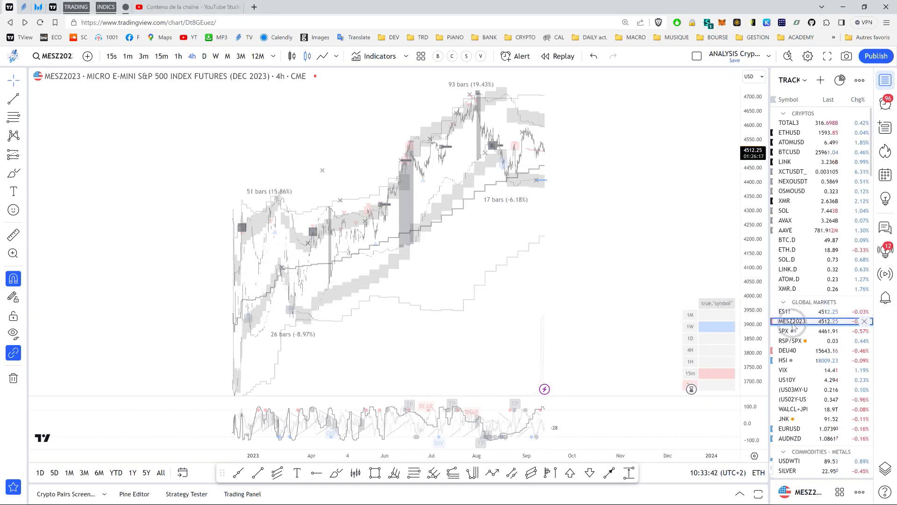
left_click(552, 173)
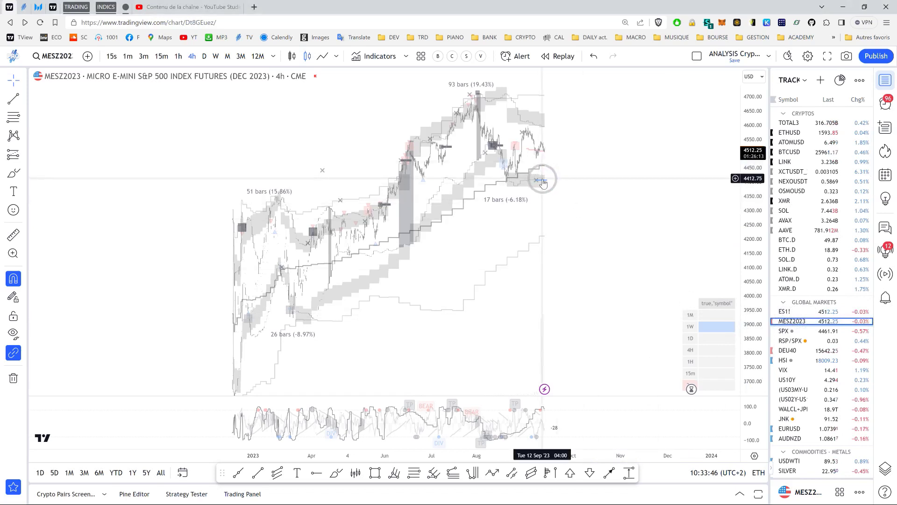
Mark the upper band and the lower blue level at the latest MESZ2023 candles with short temporary arrows
scroll(543, 180, "up", 3)
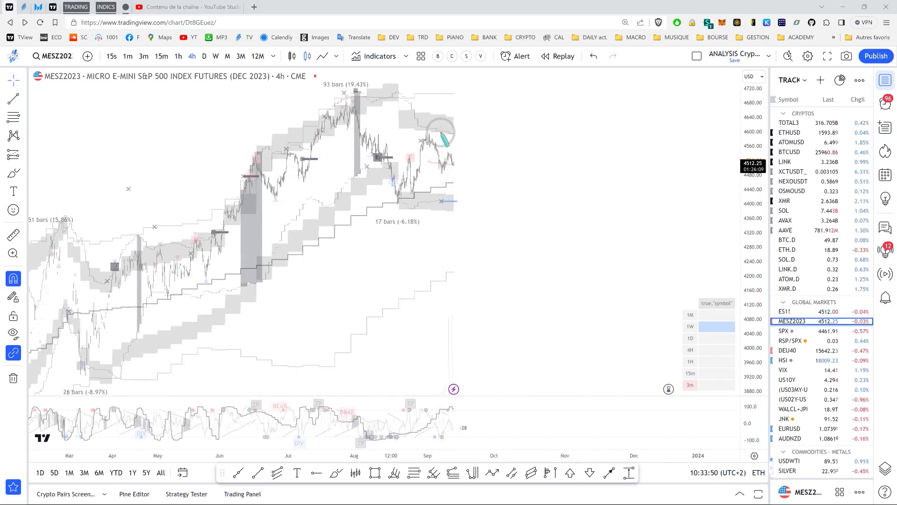
left_click(458, 136)
left_click(458, 202)
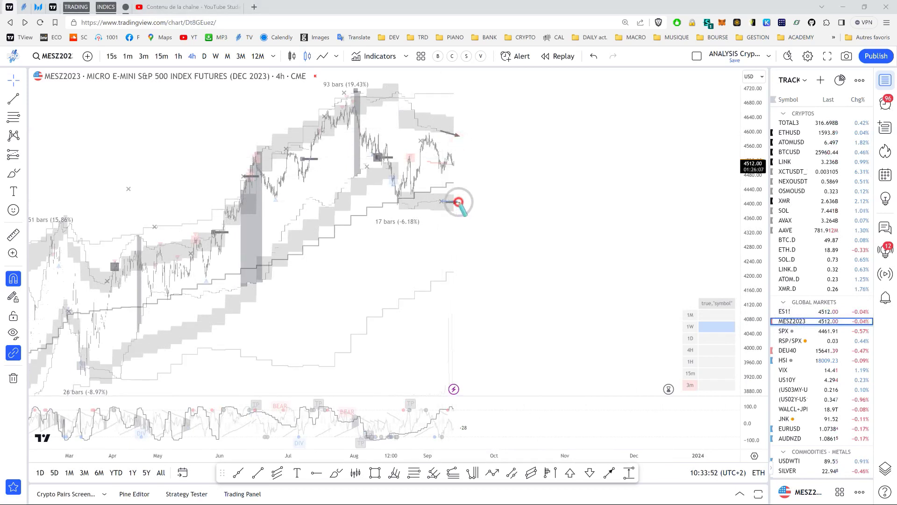
Switch the chart back to ES1! and examine the September candles around the contract switch
left_click(794, 312)
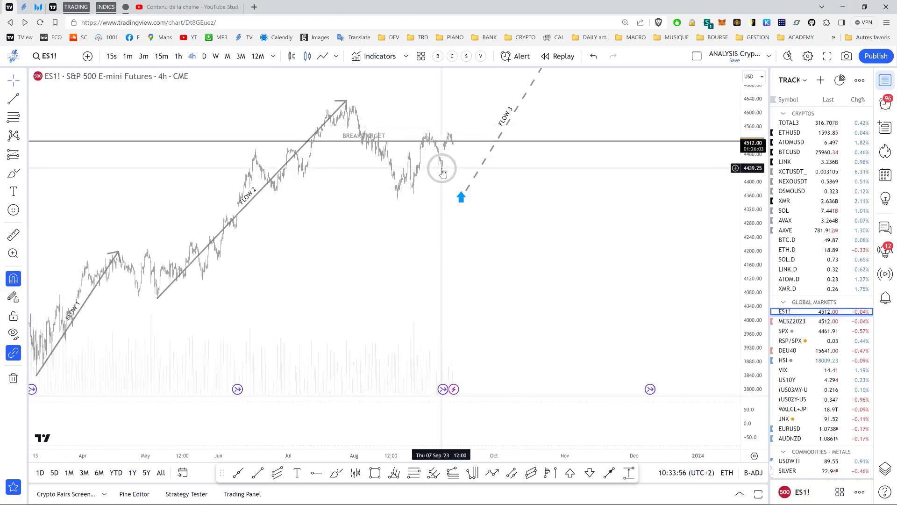
scroll(444, 140, "up", 3)
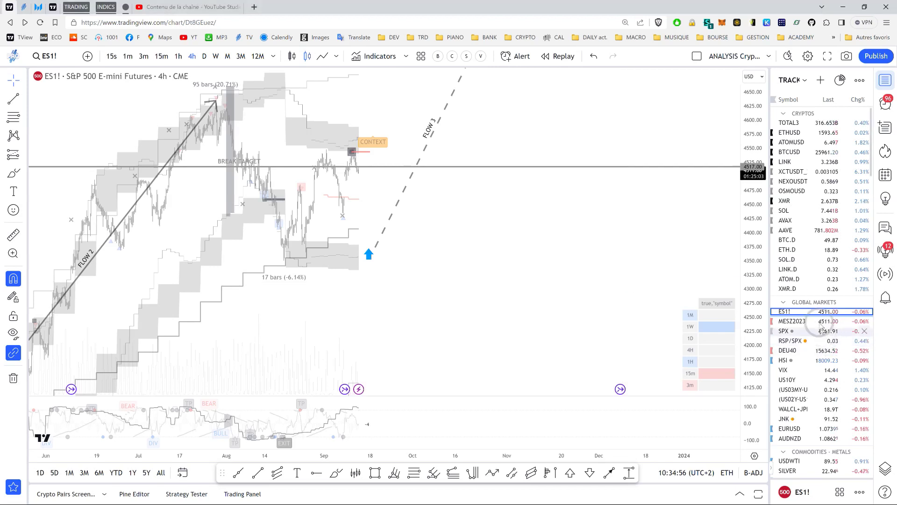
left_click(469, 249)
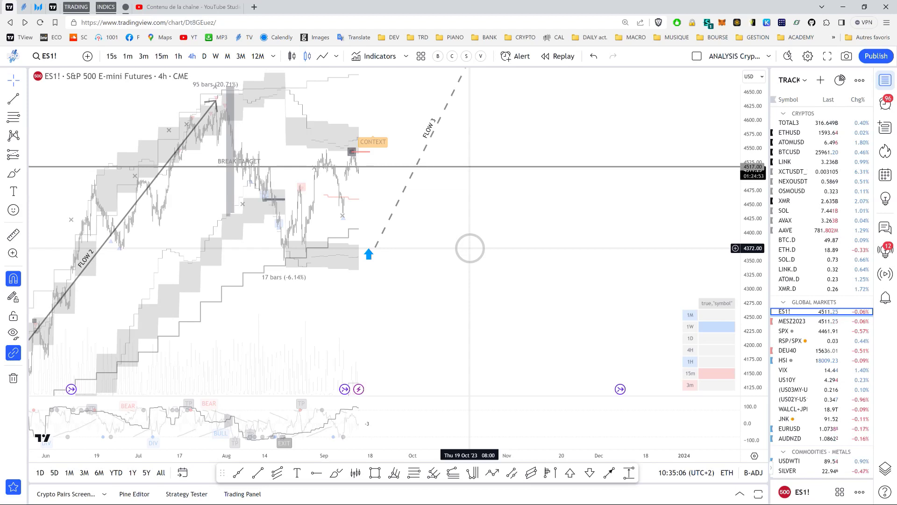
Switch the chart to SILVER and examine its recent 4-hour price swings
left_click(808, 472)
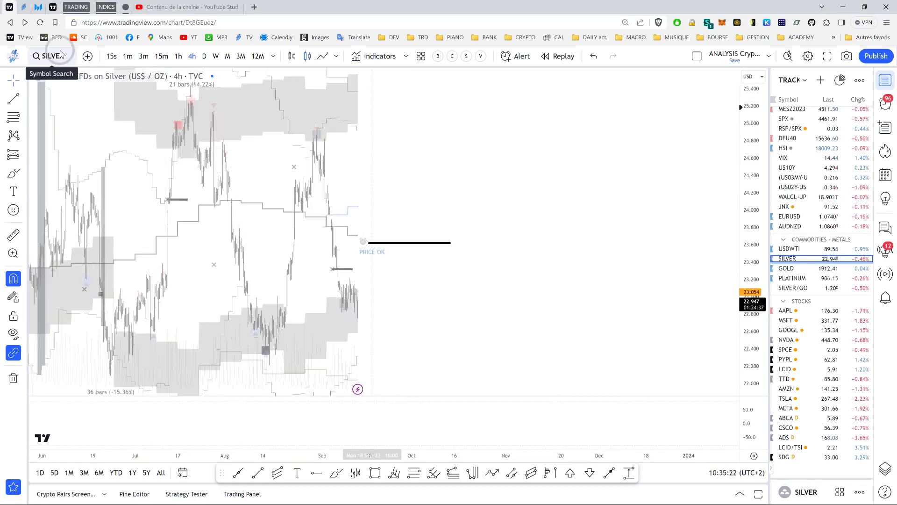
left_click_drag(449, 200, 577, 210)
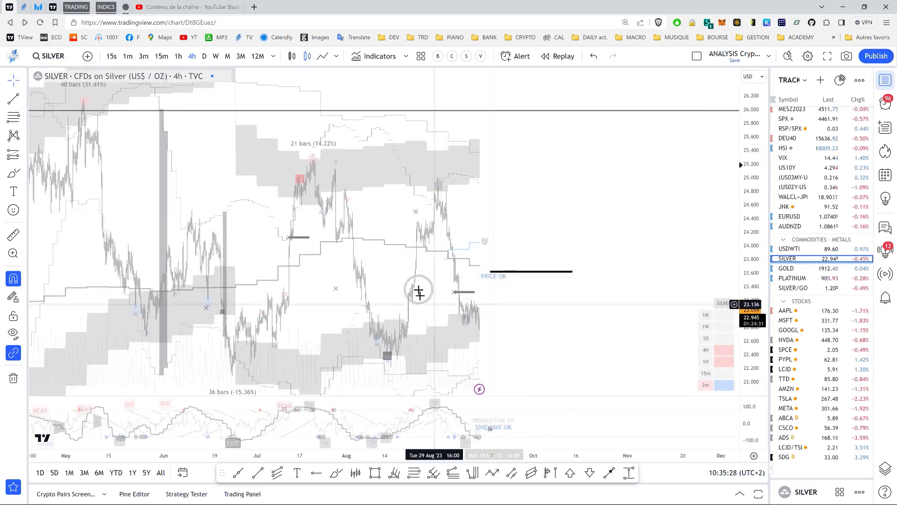
scroll(455, 318, "up", 2)
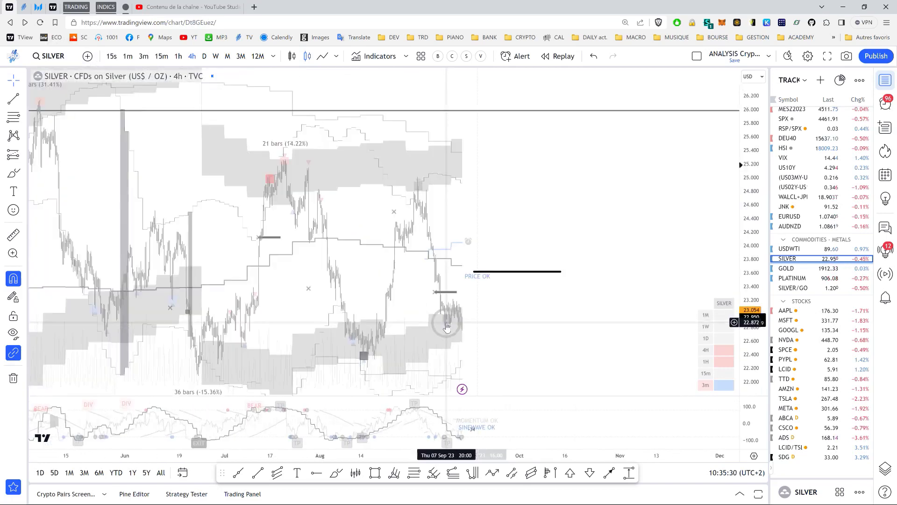
scroll(446, 324, "up", 1)
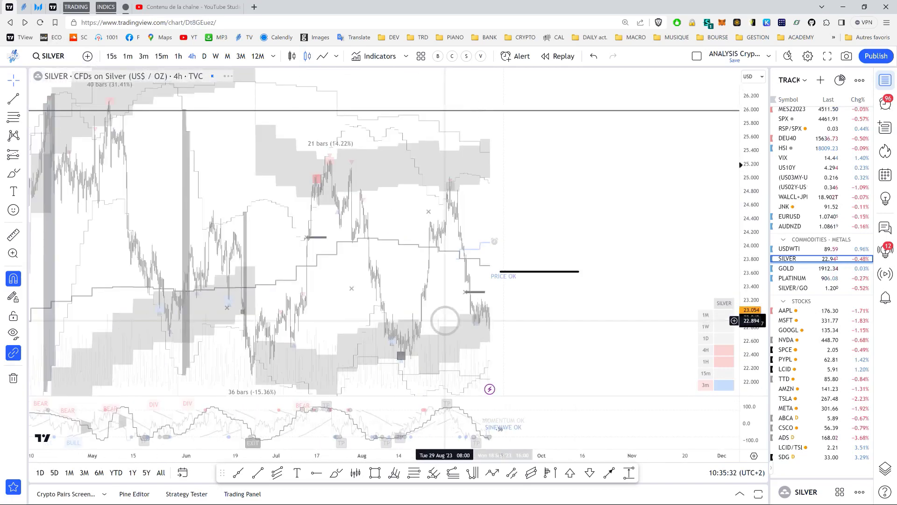
scroll(446, 323, "up", 1)
scroll(444, 320, "up", 1)
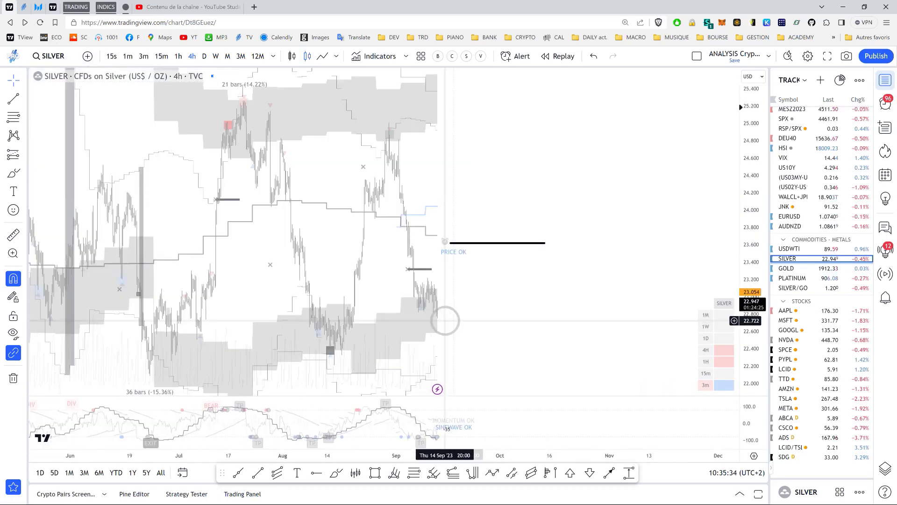
scroll(444, 321, "up", 1)
scroll(444, 320, "down", 1)
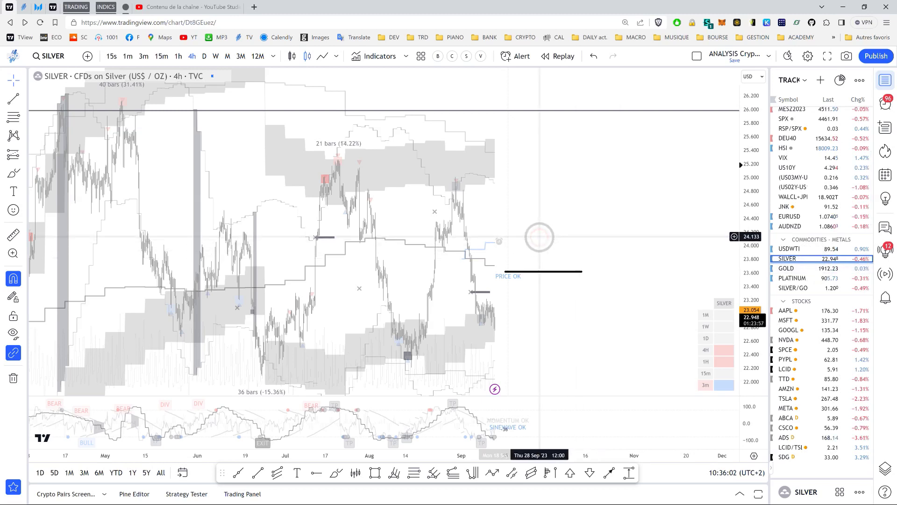
scroll(538, 238, "up", 1)
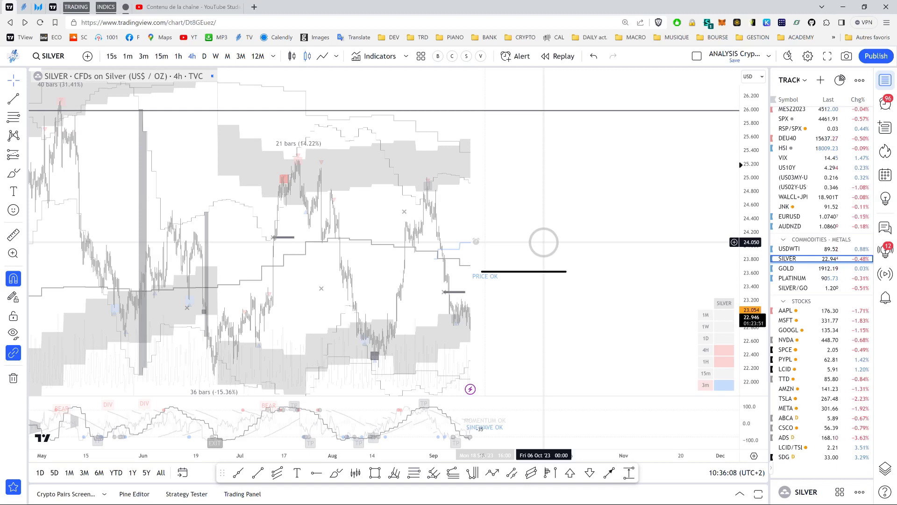
scroll(544, 242, "up", 1)
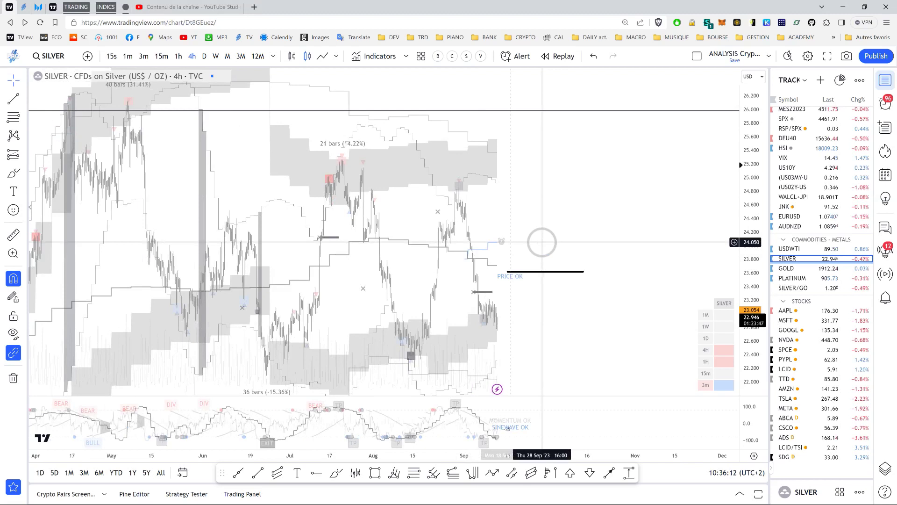
Set the SILVER chart to the 12-month timeframe to examine its full price history since the 1800s
left_click(258, 56)
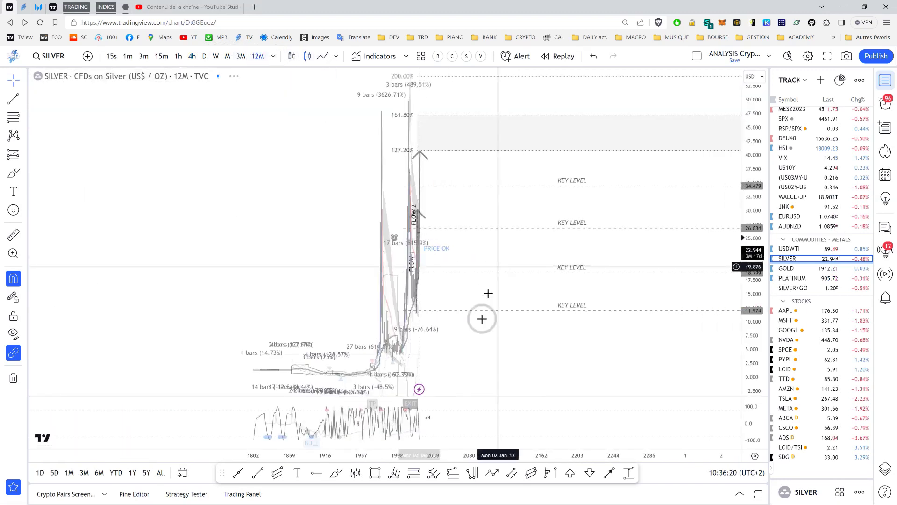
scroll(481, 319, "up", 5)
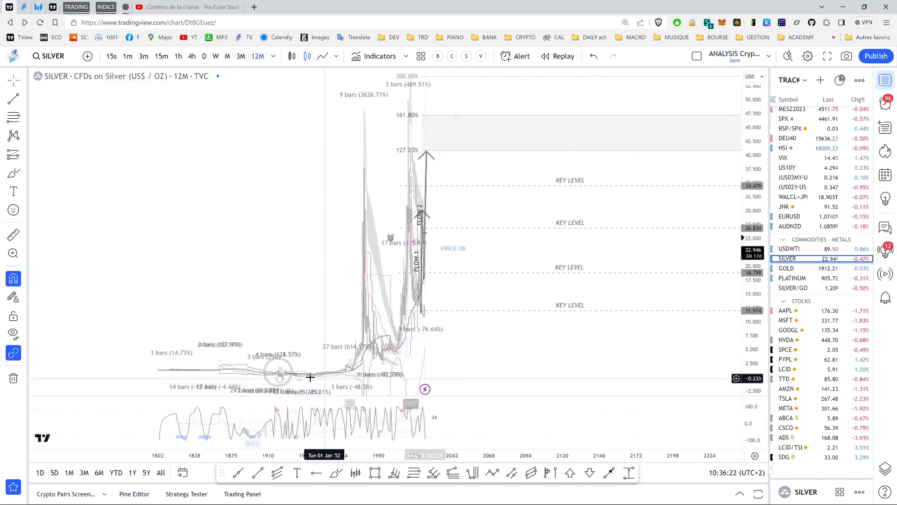
left_click(359, 191)
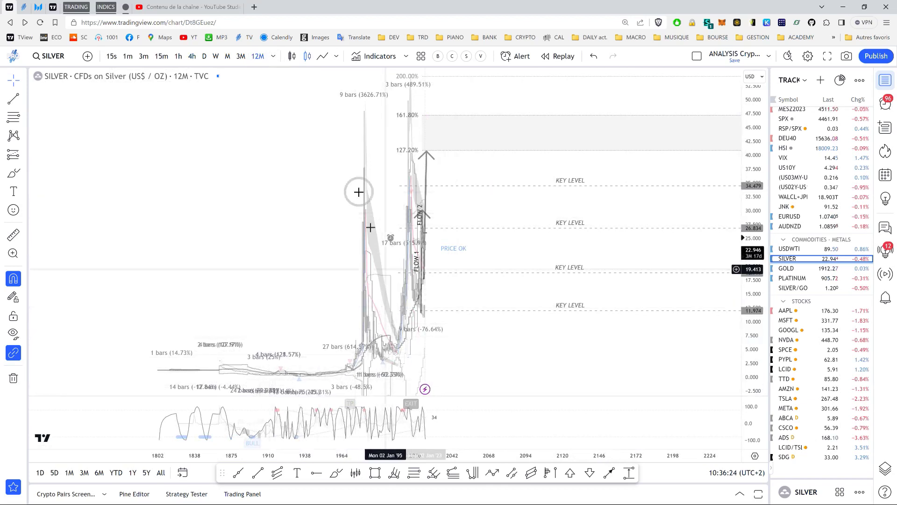
Set the SILVER chart to the weekly timeframe and rescale its price axis around the FLOW 1 and FLOW 2 arrows
left_click(239, 58)
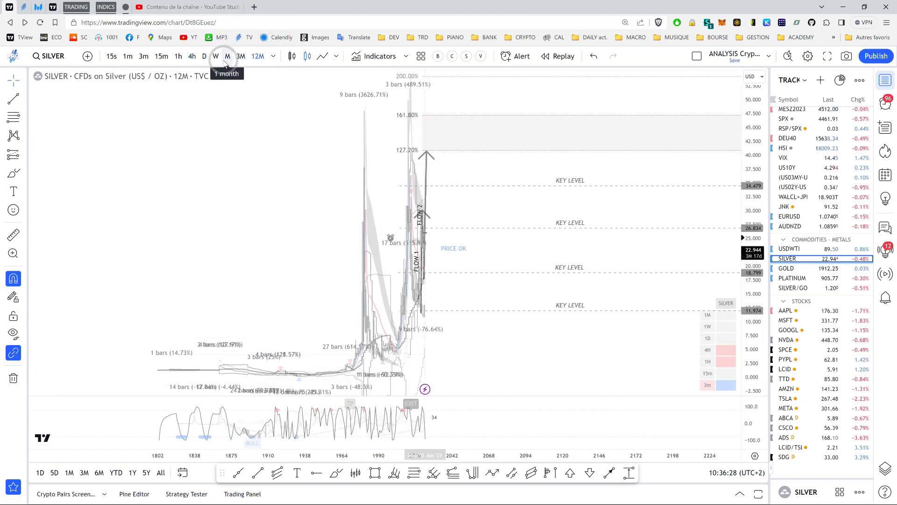
left_click(215, 56)
left_click(311, 238)
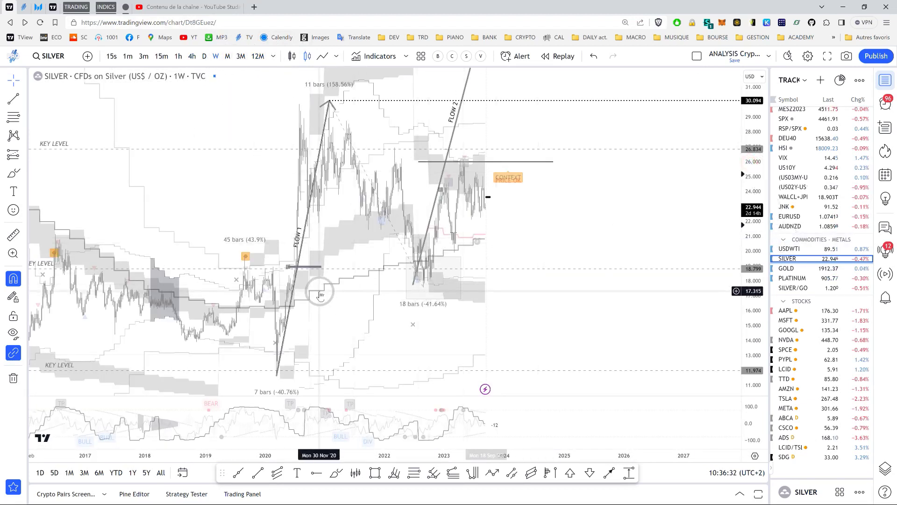
left_click_drag(735, 299, 727, 381)
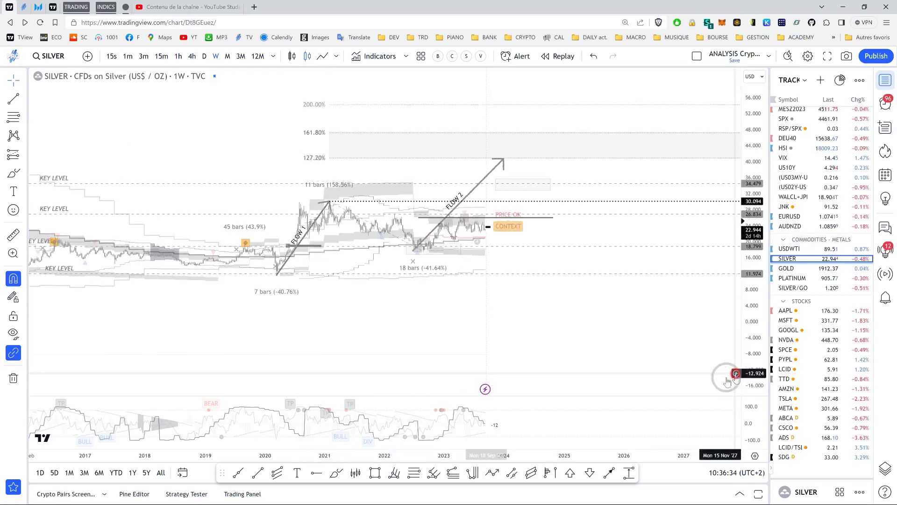
left_click(356, 189)
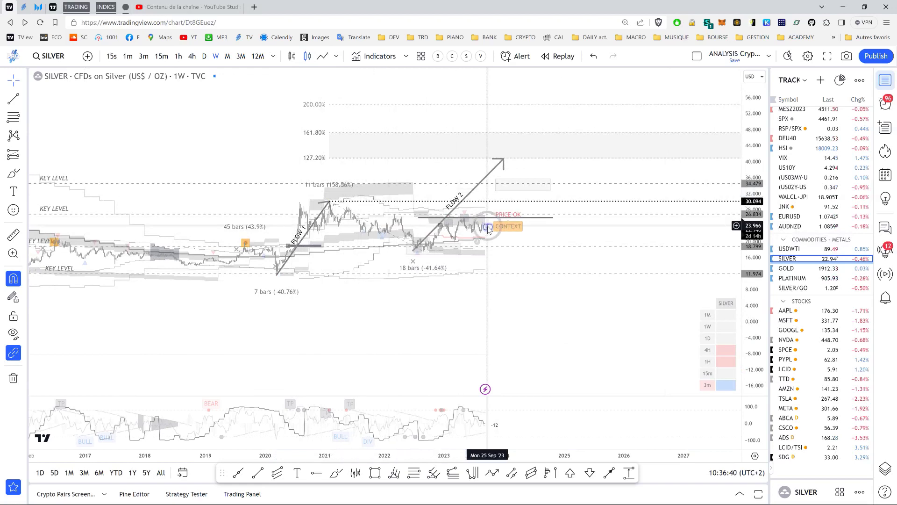
left_click_drag(517, 335, 540, 337)
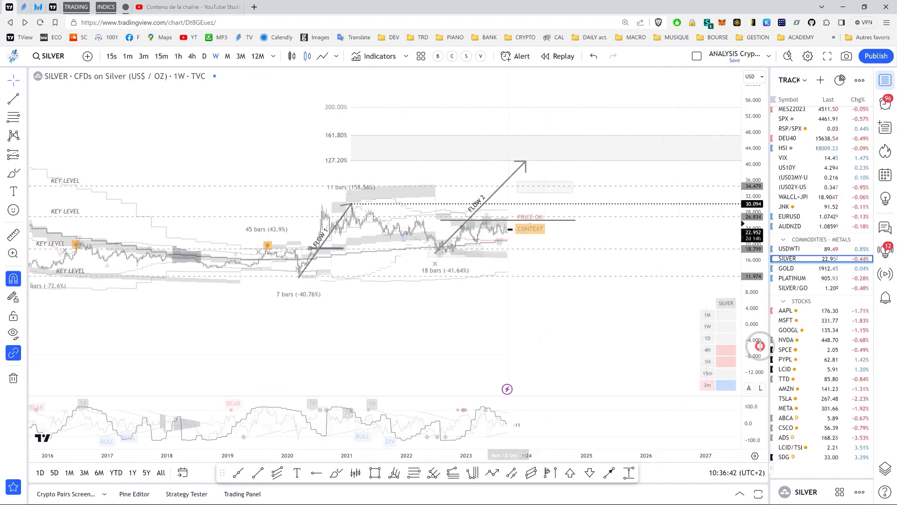
left_click_drag(760, 345, 717, 224)
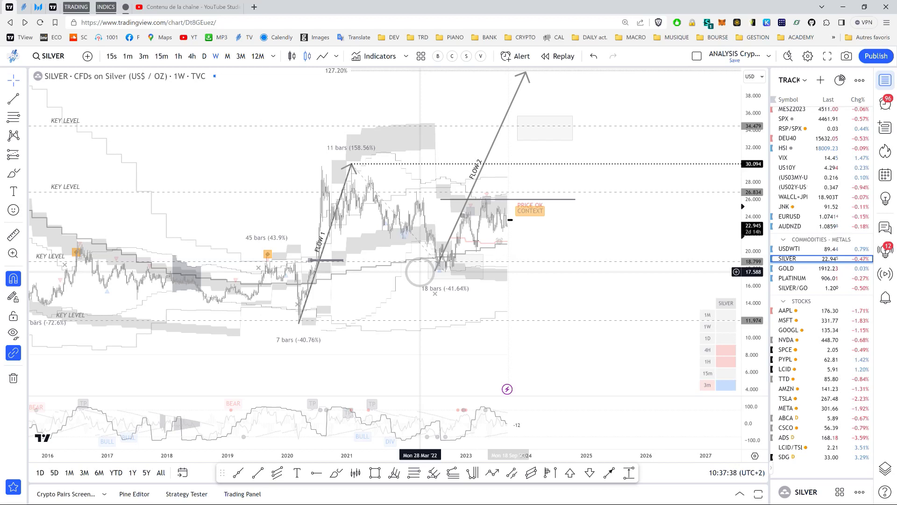
left_click(448, 270)
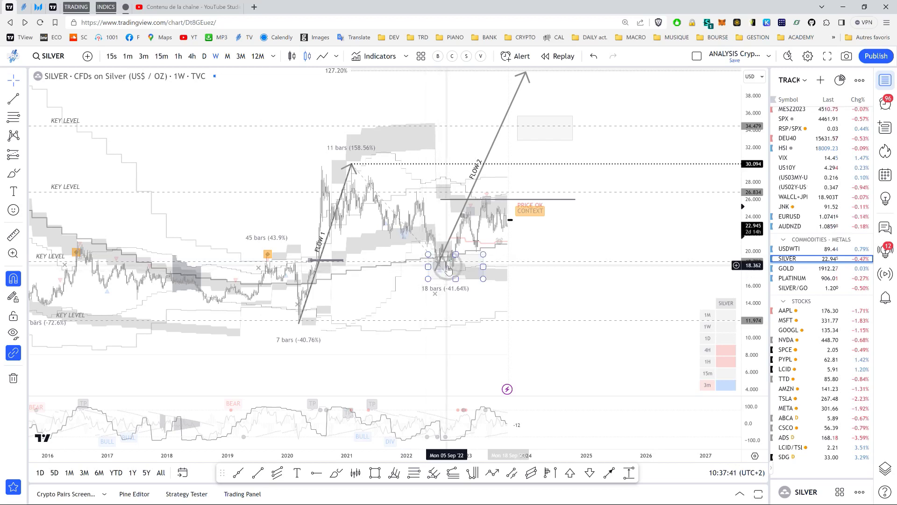
left_click(535, 254)
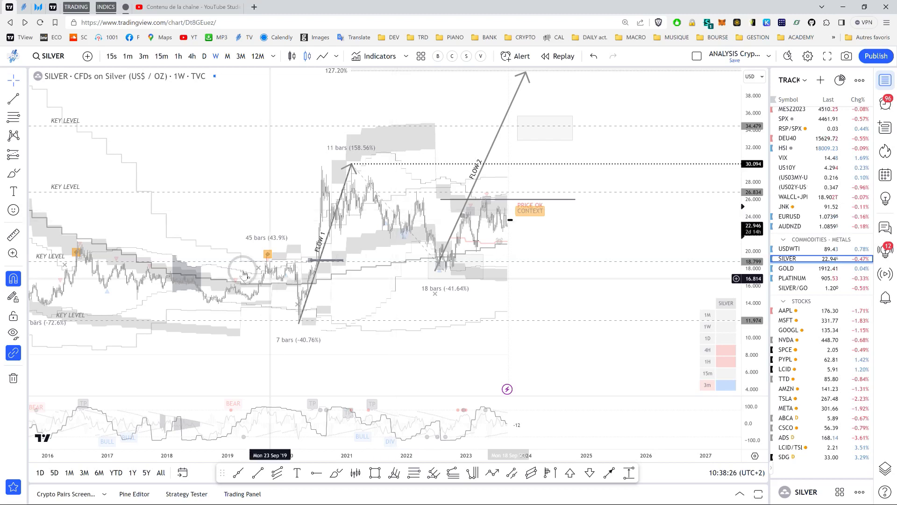
left_click(323, 258)
left_click(362, 256)
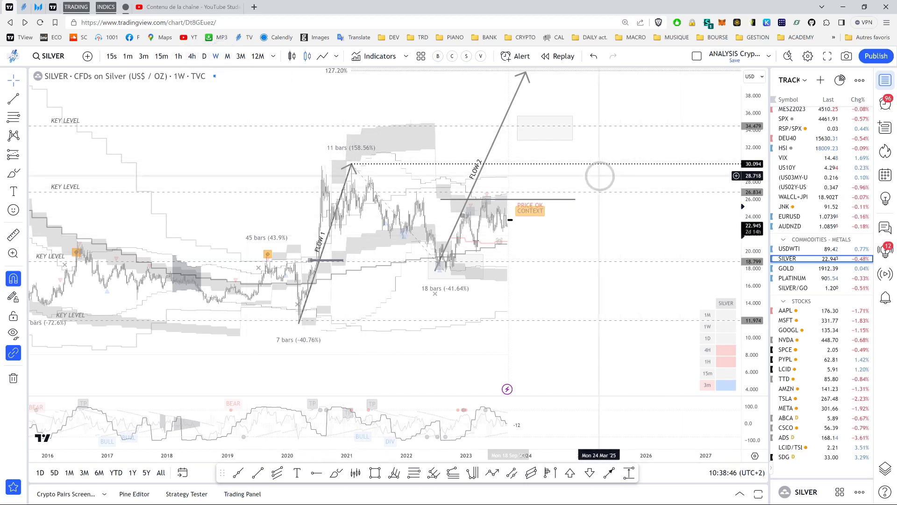
left_click(600, 176)
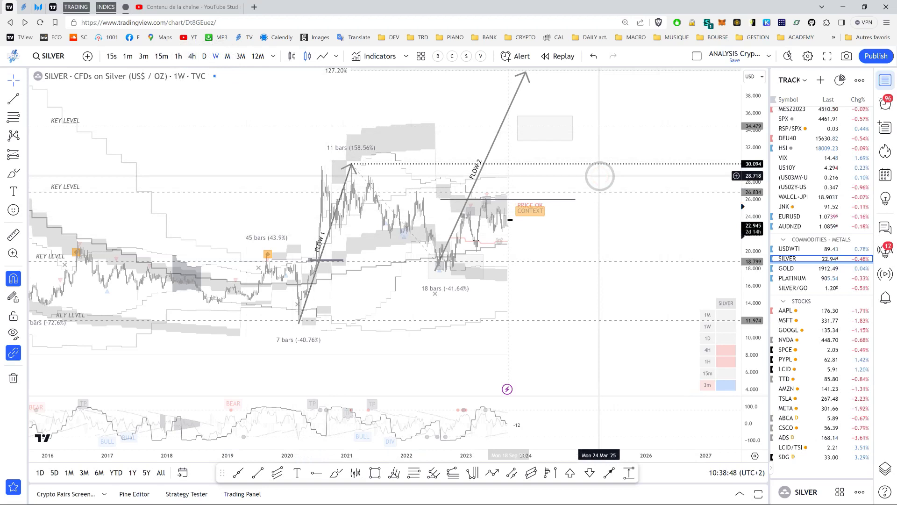